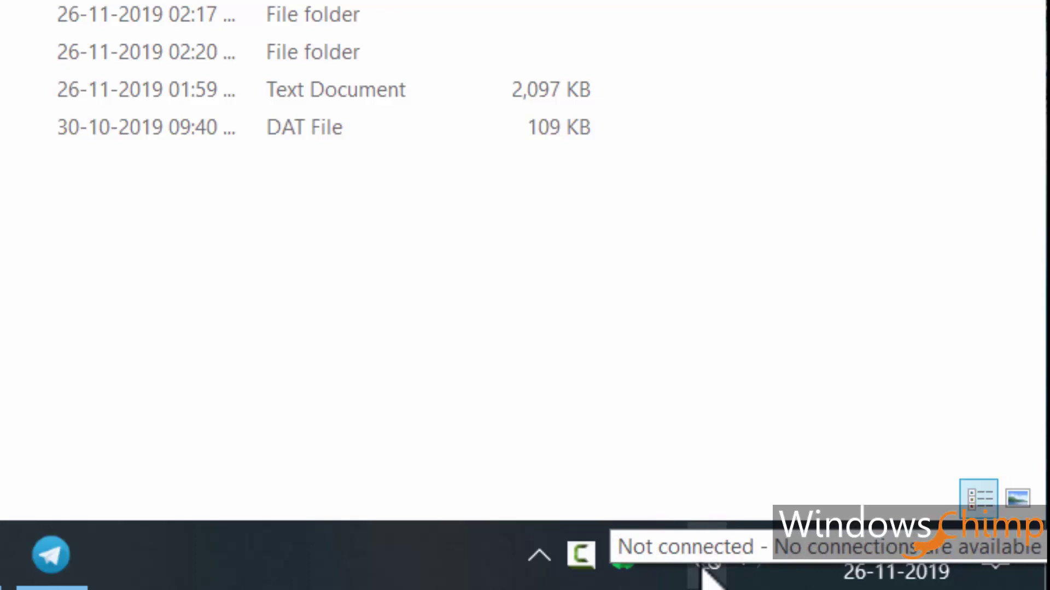
Show the available network connections from the taskbar network icon.
click(703, 564)
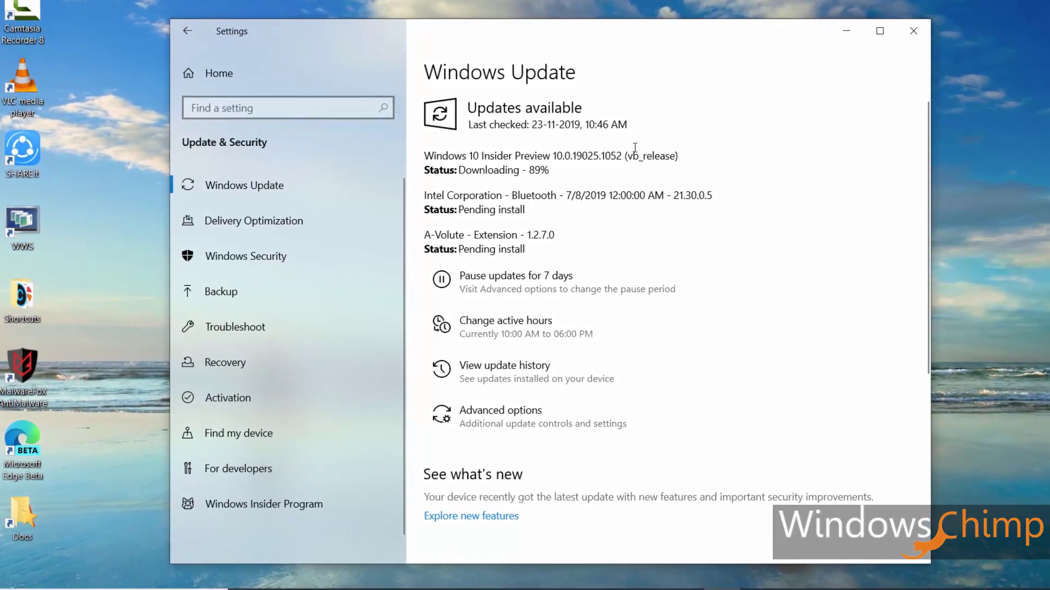
Highlight the Insider Preview download status and the Intel Bluetooth and A-Volute Extension updates.
drag(679, 156, 418, 154)
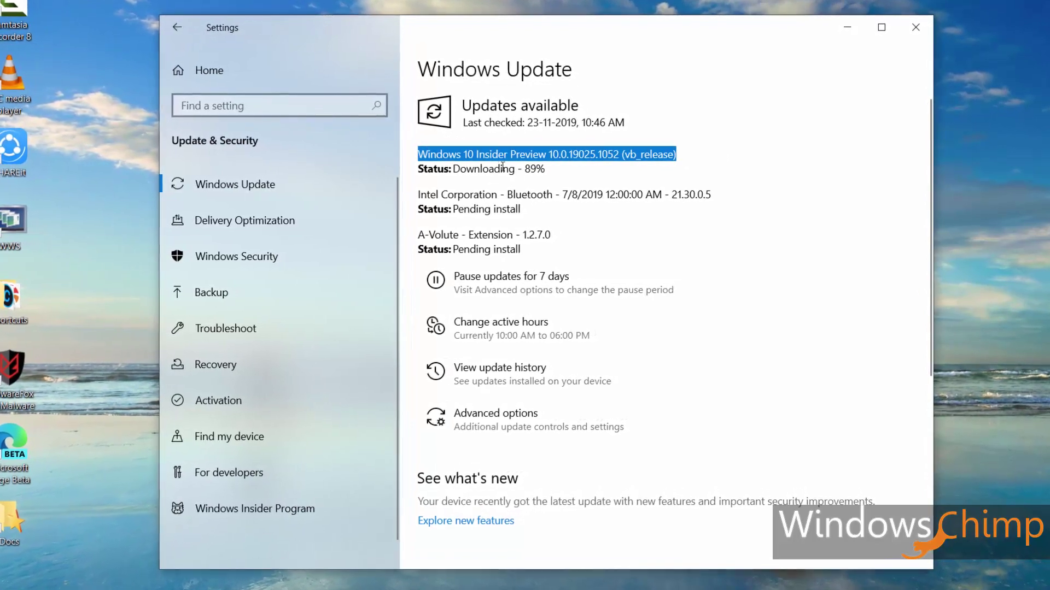
double_click(503, 168)
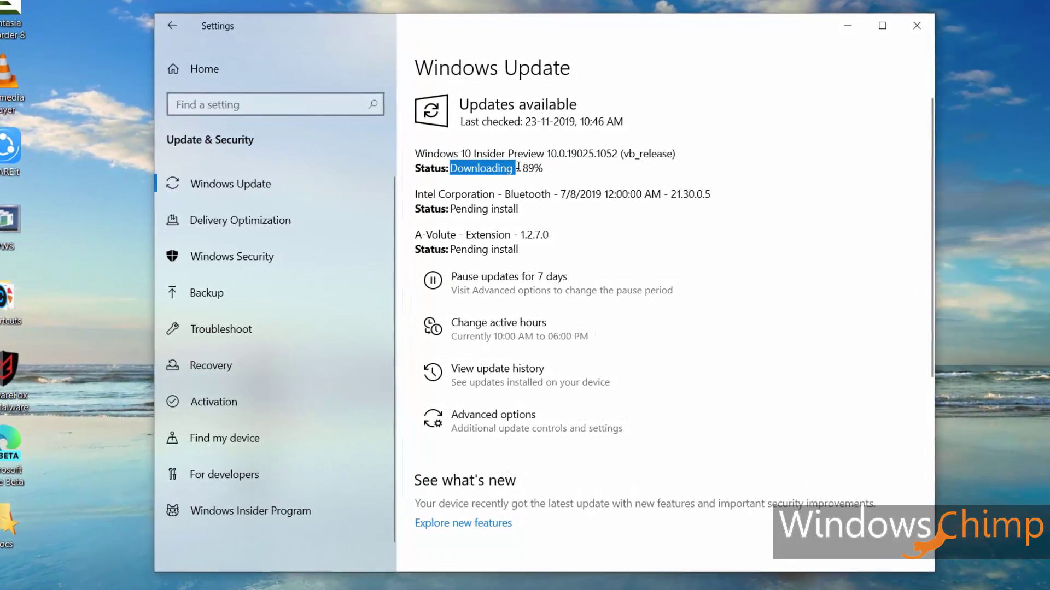
drag(545, 169, 538, 168)
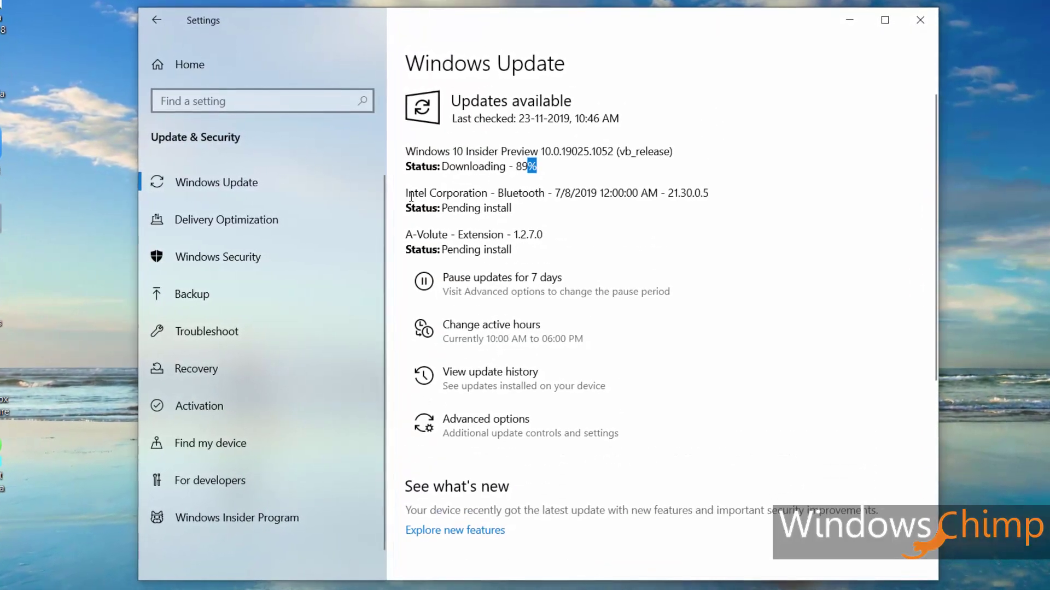
drag(410, 197, 475, 195)
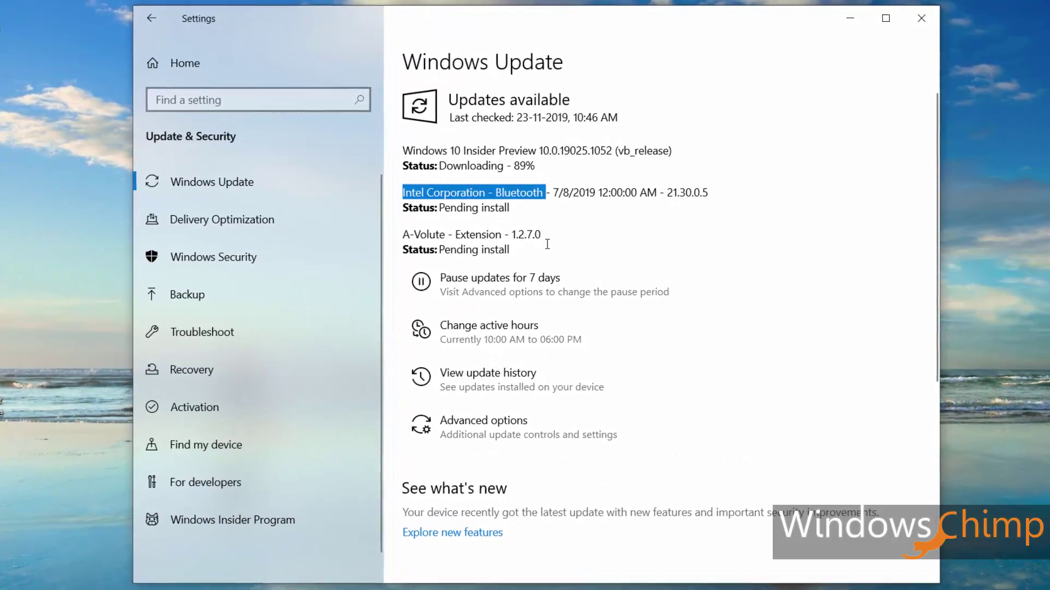
mouse_move(569, 231)
mouse_down()
mouse_move(416, 219)
mouse_move(398, 233)
mouse_up()
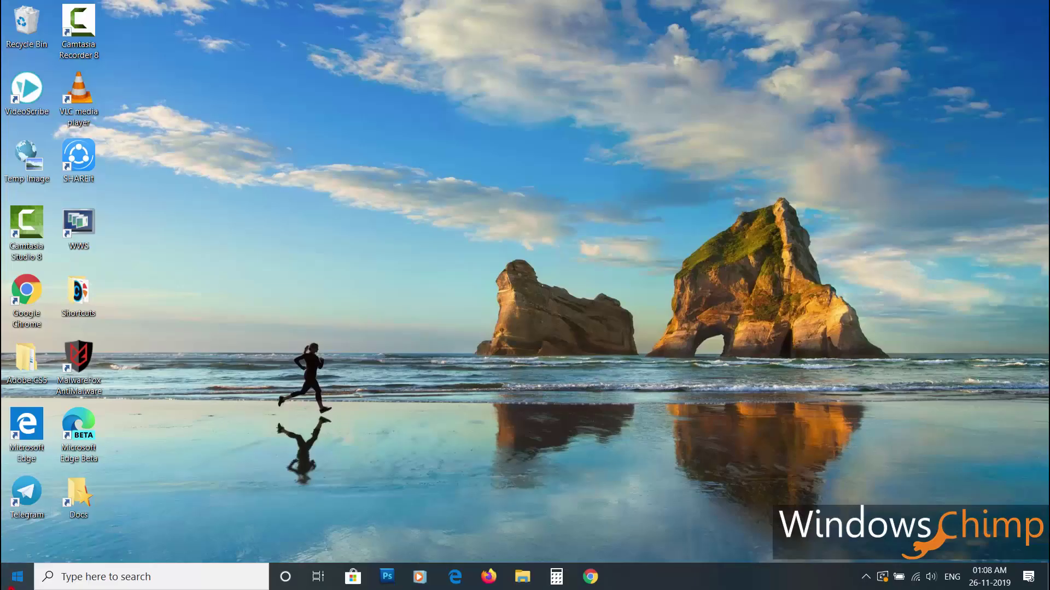
Reach Update & Security in Settings from the Start menu.
click(17, 577)
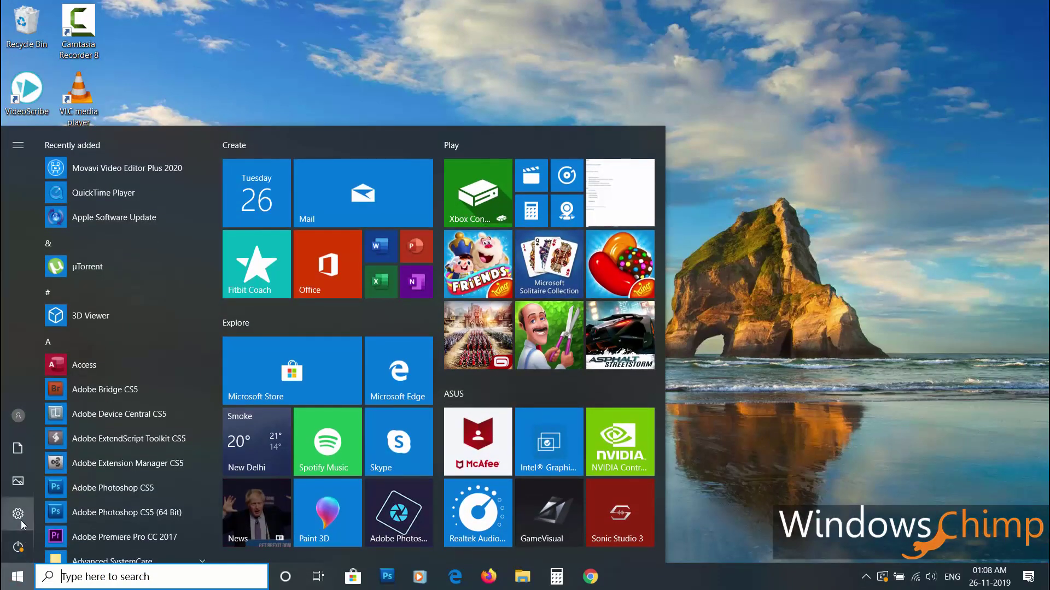
mouse_move(17, 514)
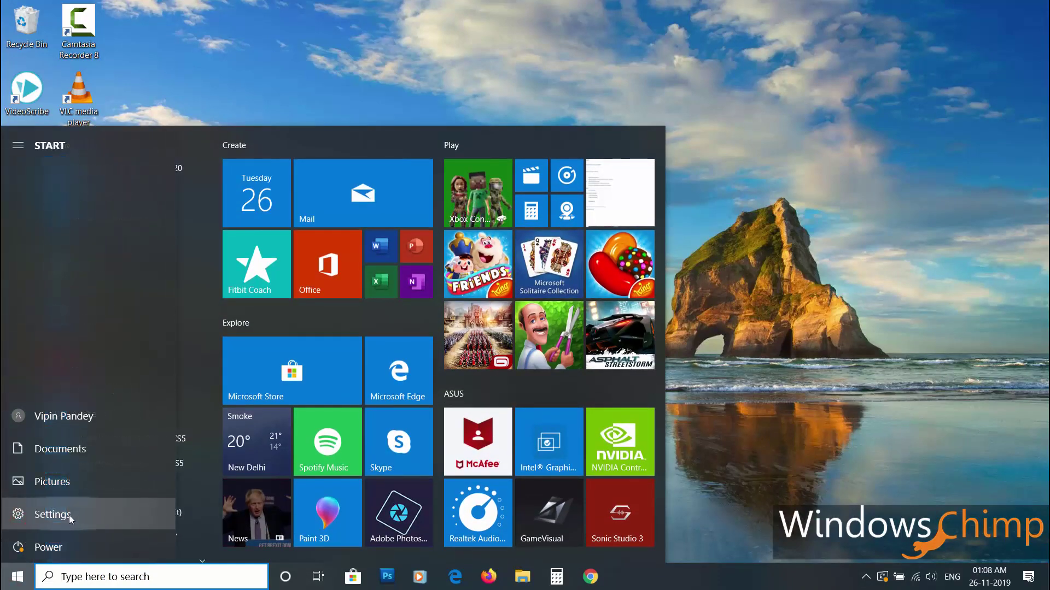
click(69, 515)
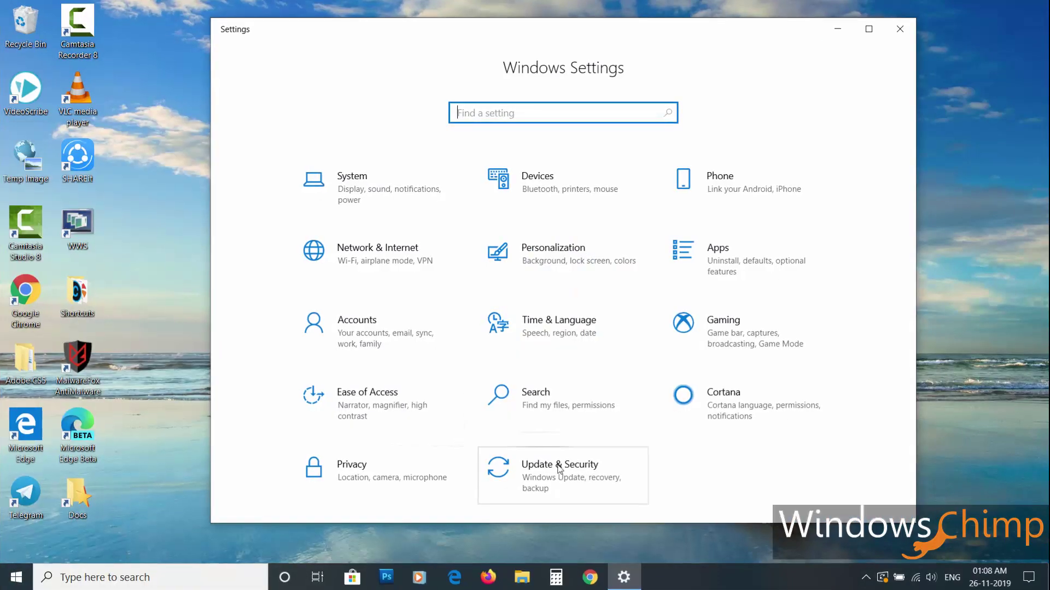
click(541, 478)
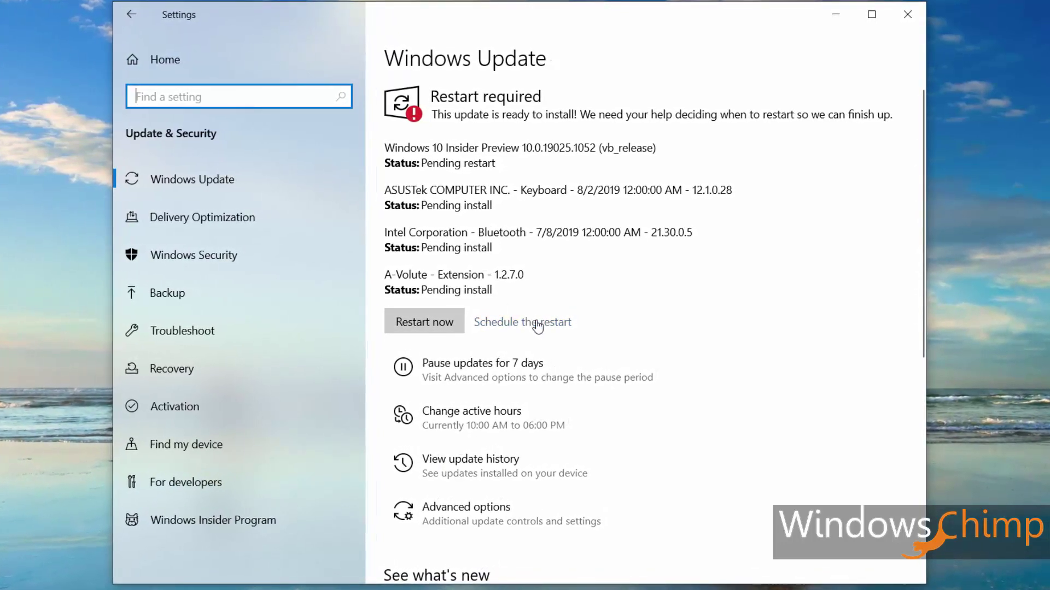
Schedule the update restart and begin picking the restart hour.
click(537, 325)
click(168, 231)
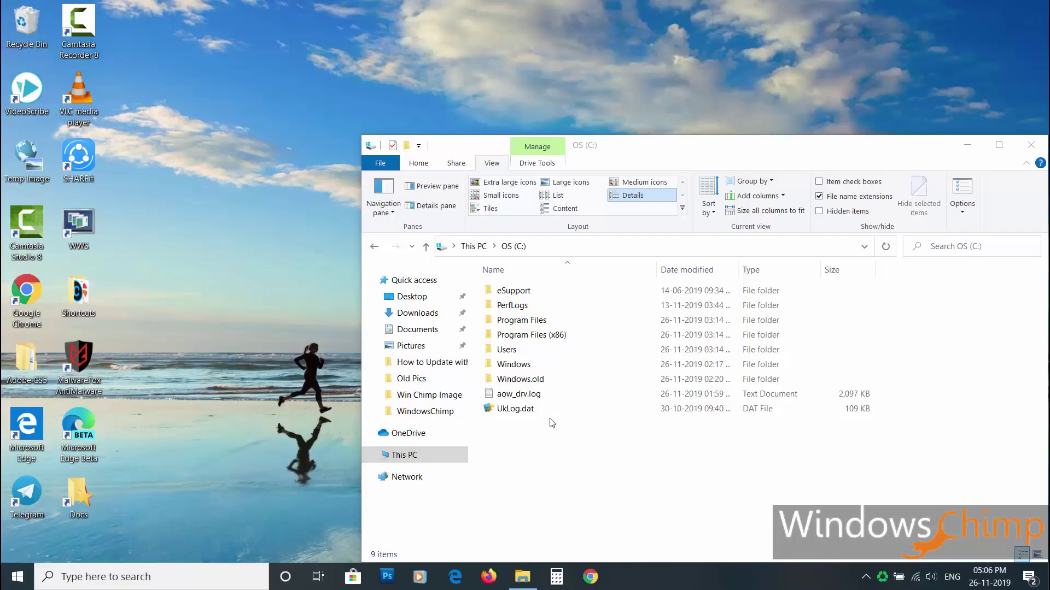
Reach the Delivery Optimization settings under Update & Security.
click(17, 578)
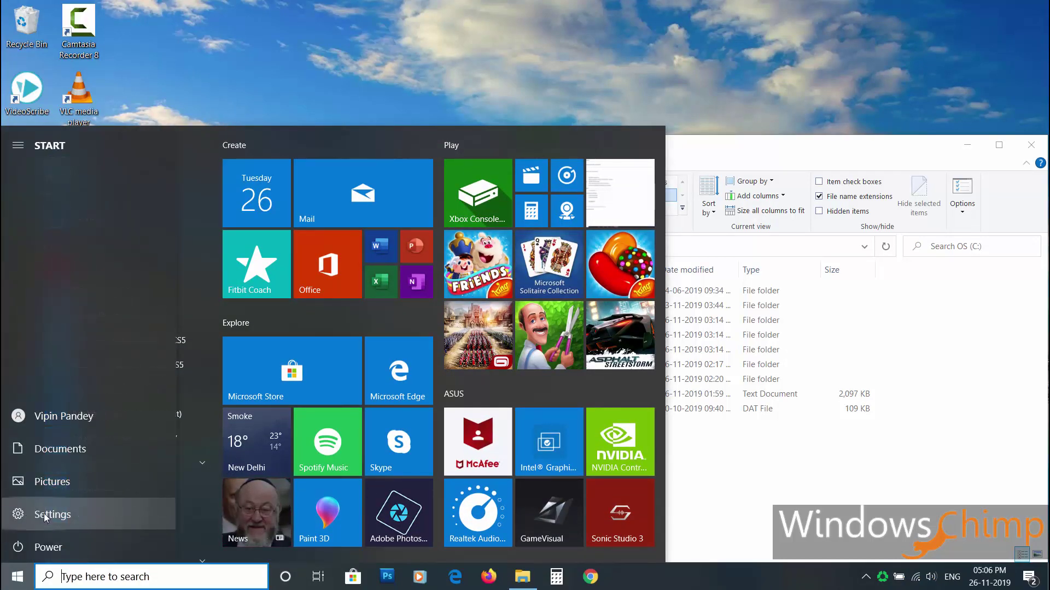
click(51, 513)
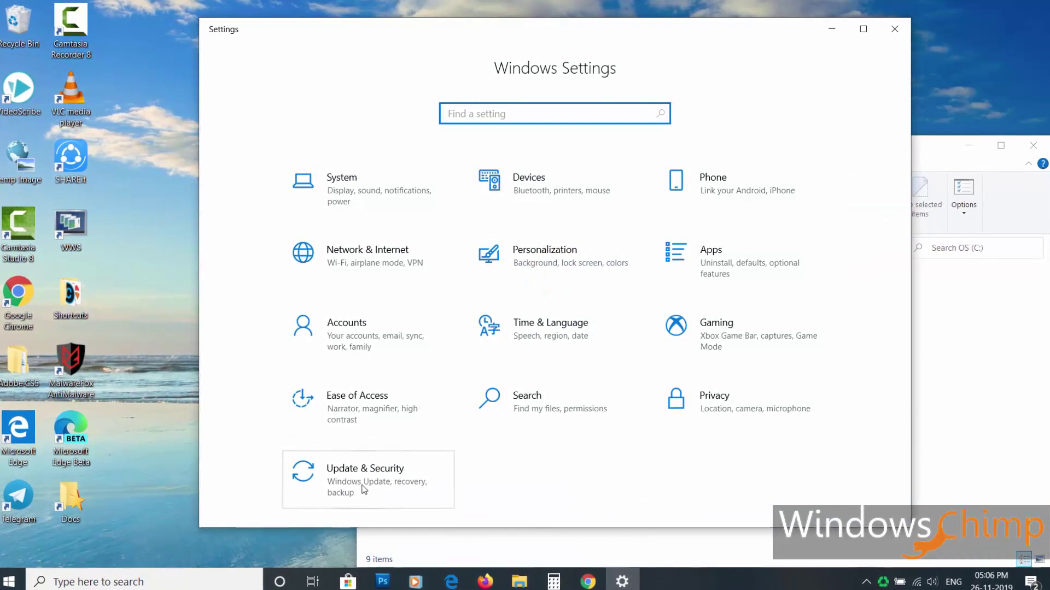
click(355, 494)
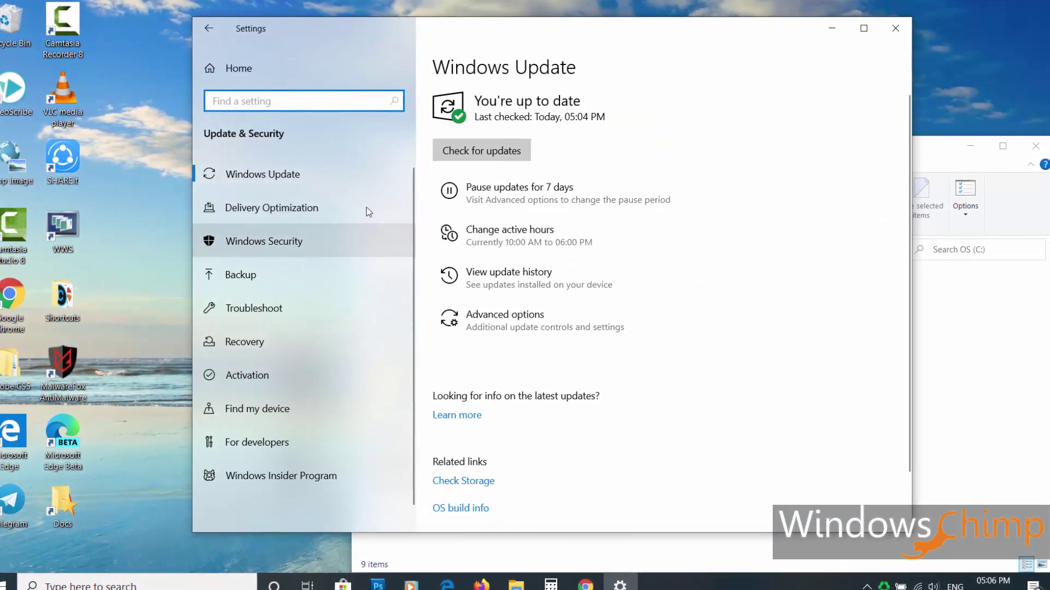
click(274, 210)
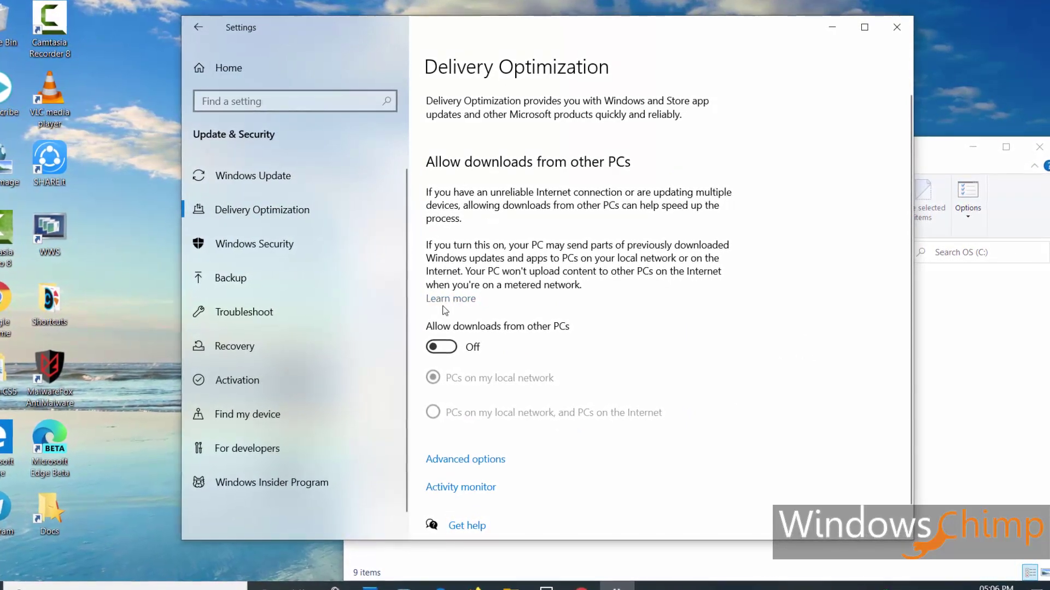
Allow downloads from other PCs on the local network, then check for updates.
click(445, 349)
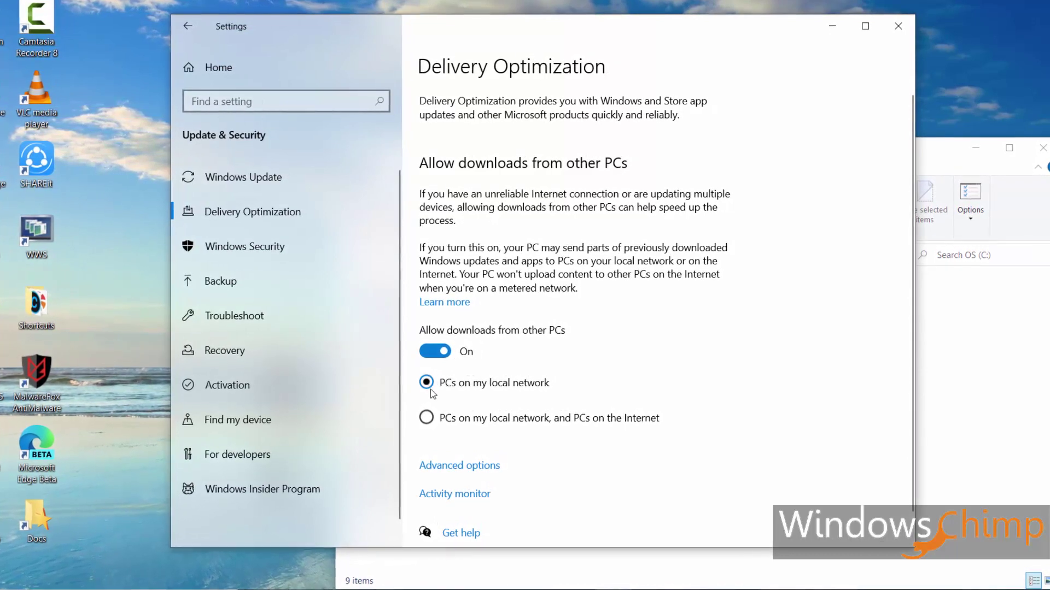
click(429, 382)
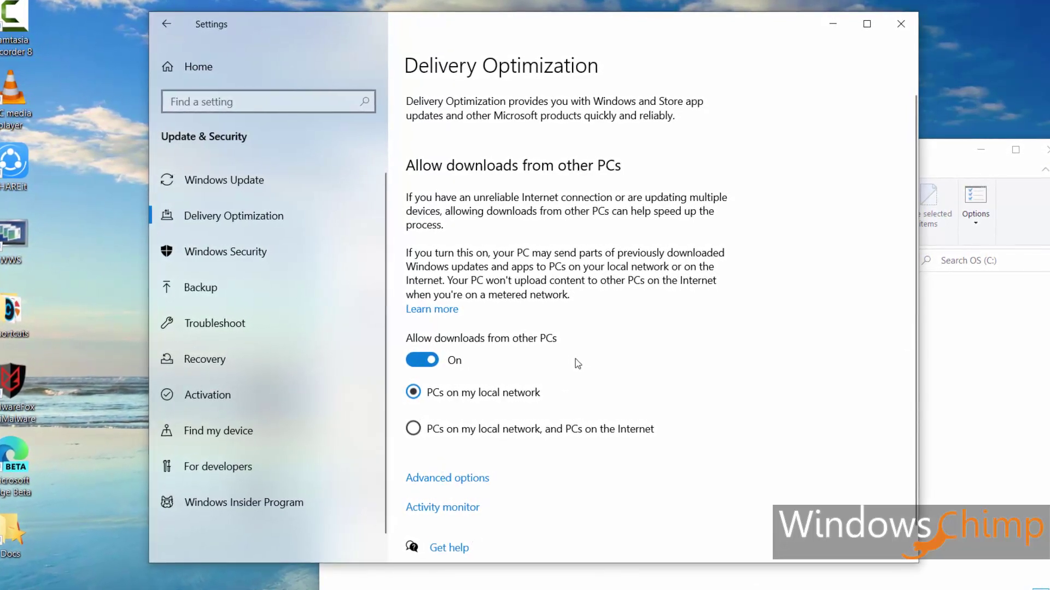
click(241, 185)
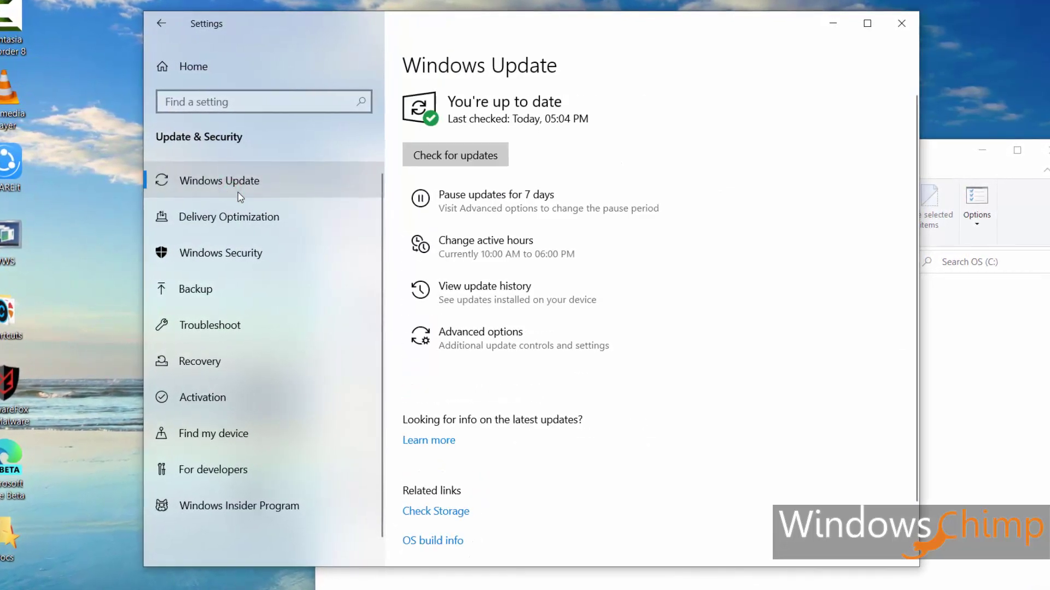
click(460, 159)
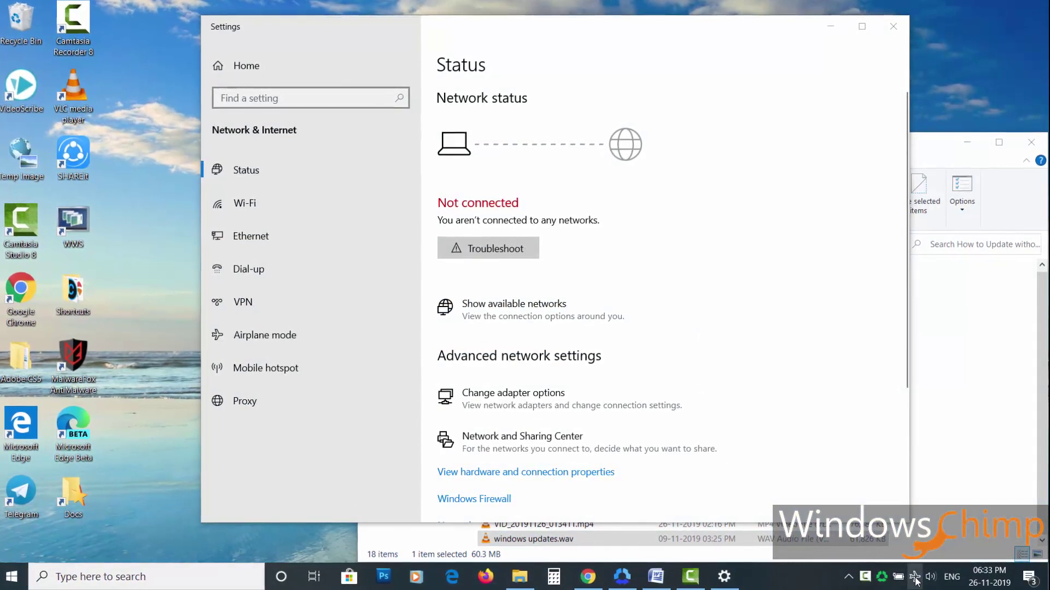
Glance at network connections, then start downloading the LG firmware .cab file.
click(914, 578)
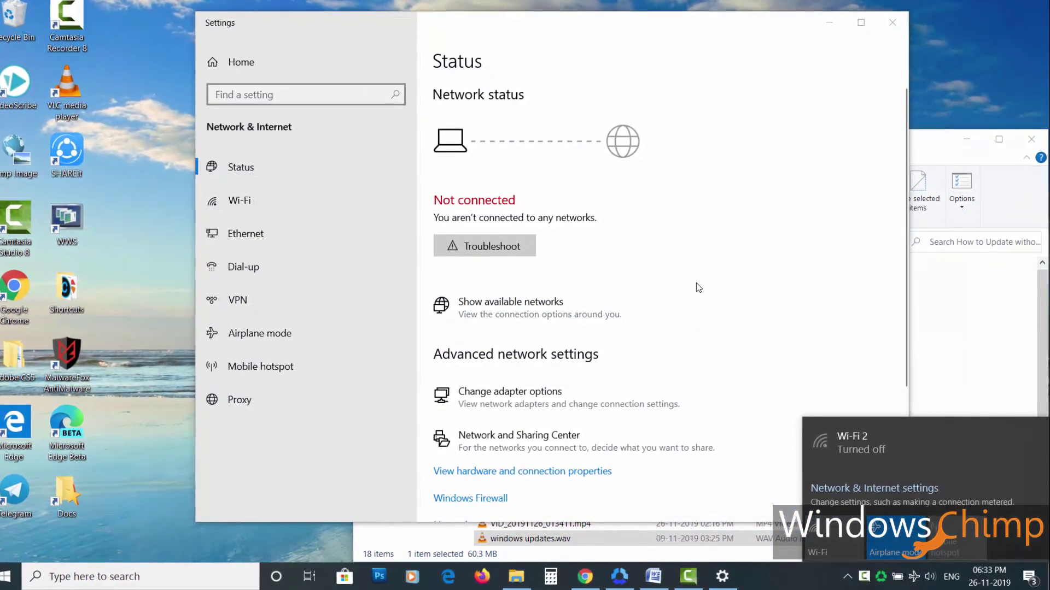
click(701, 278)
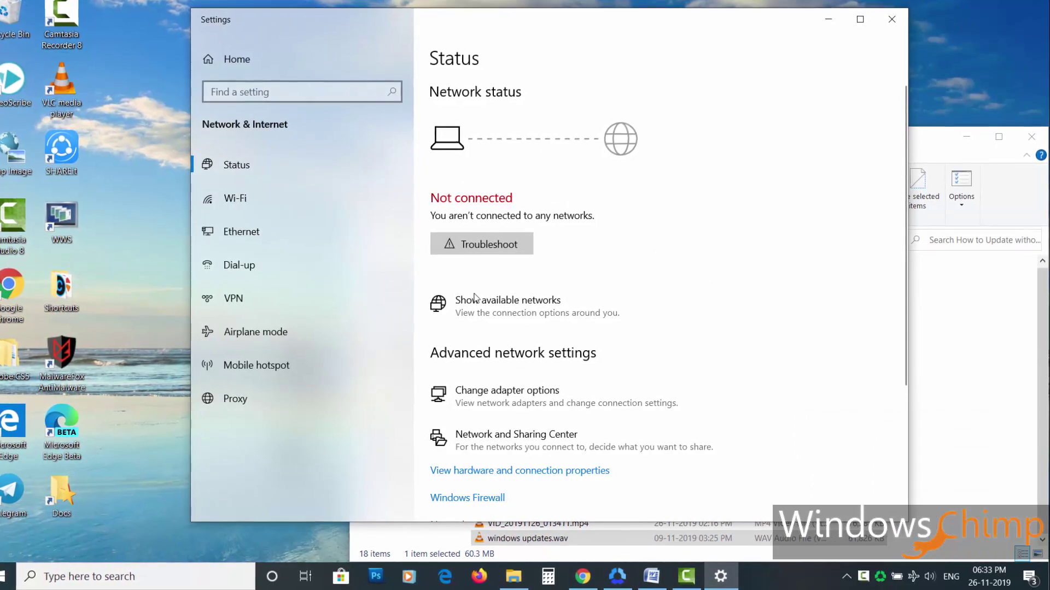
scroll(492, 377, down, 3)
scroll(502, 397, up, 5)
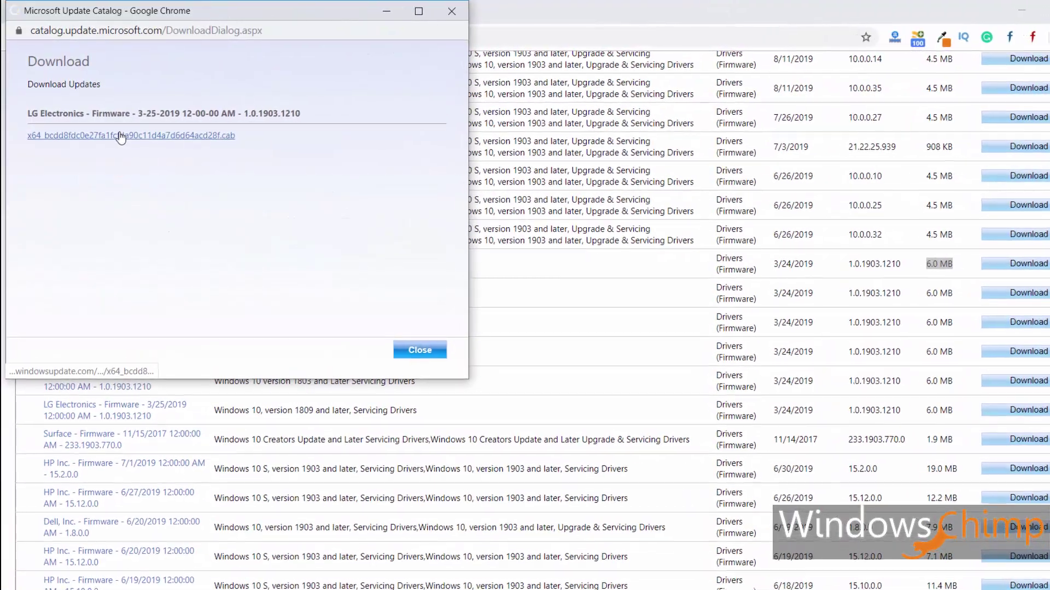
click(119, 138)
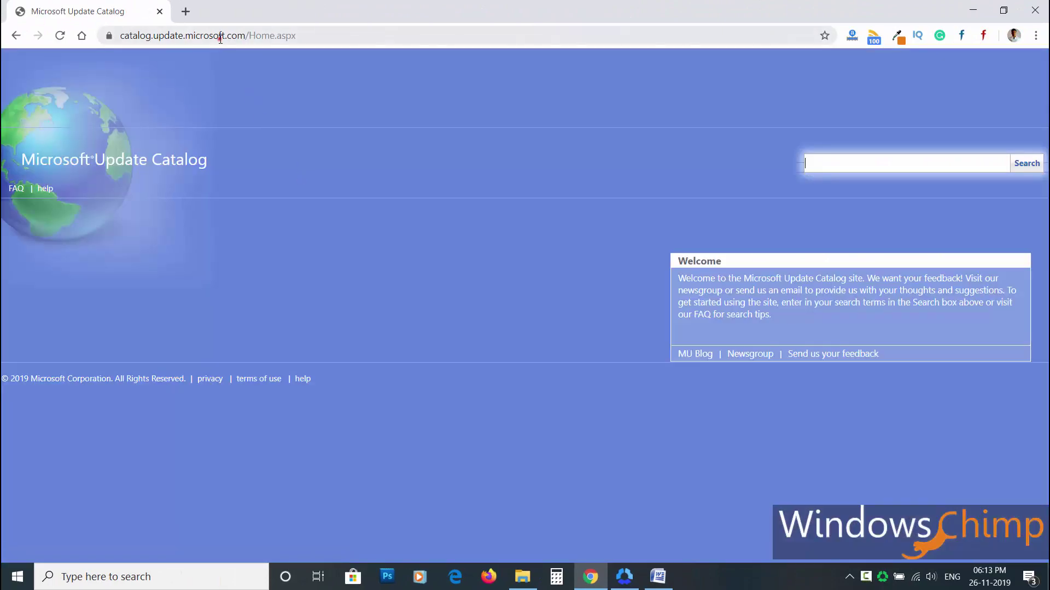
Search the Update Catalog for 'Windows 10 1903 Update'.
click(220, 38)
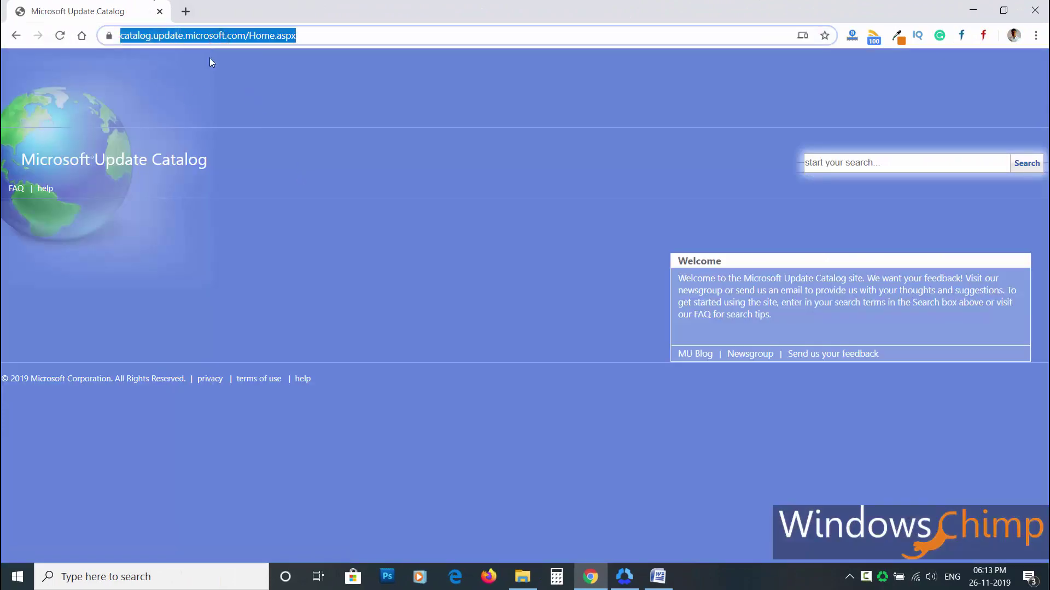
click(362, 109)
click(824, 168)
text(Windows 10 1903 Update)
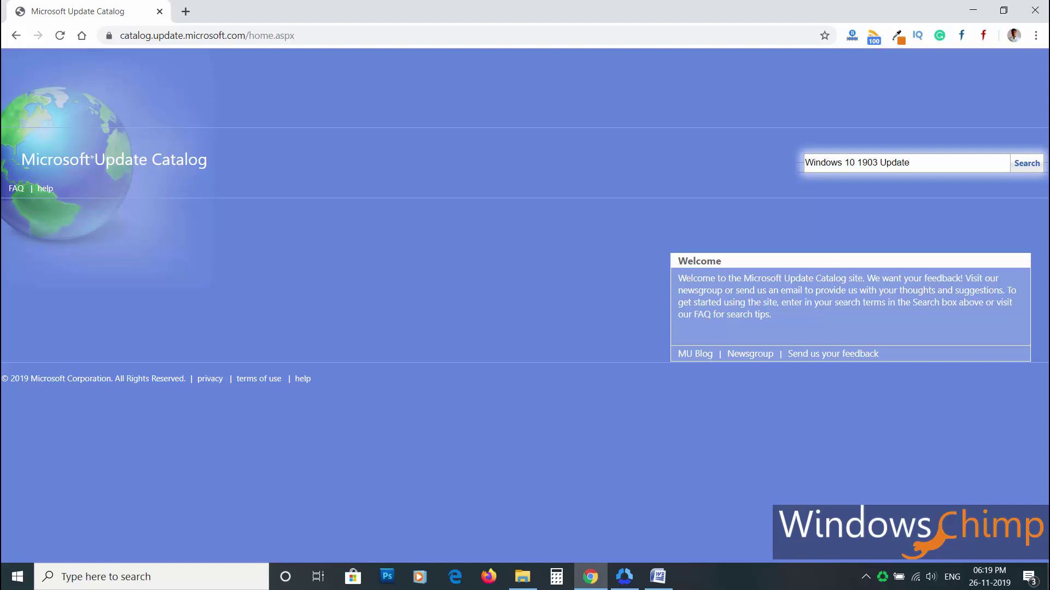
click(1023, 164)
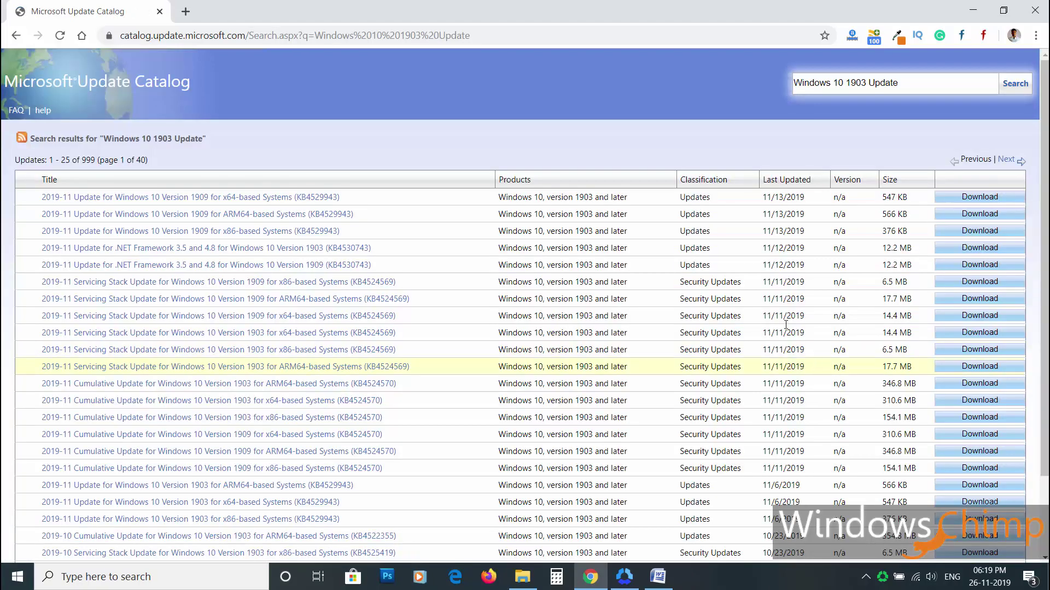
scroll(696, 194, down, 2)
scroll(696, 194, down, 1)
scroll(738, 274, up, 1)
scroll(656, 261, down, 1)
scroll(905, 251, up, 1)
Download the ARM64 KB4529943 .msu package and open it.
click(965, 215)
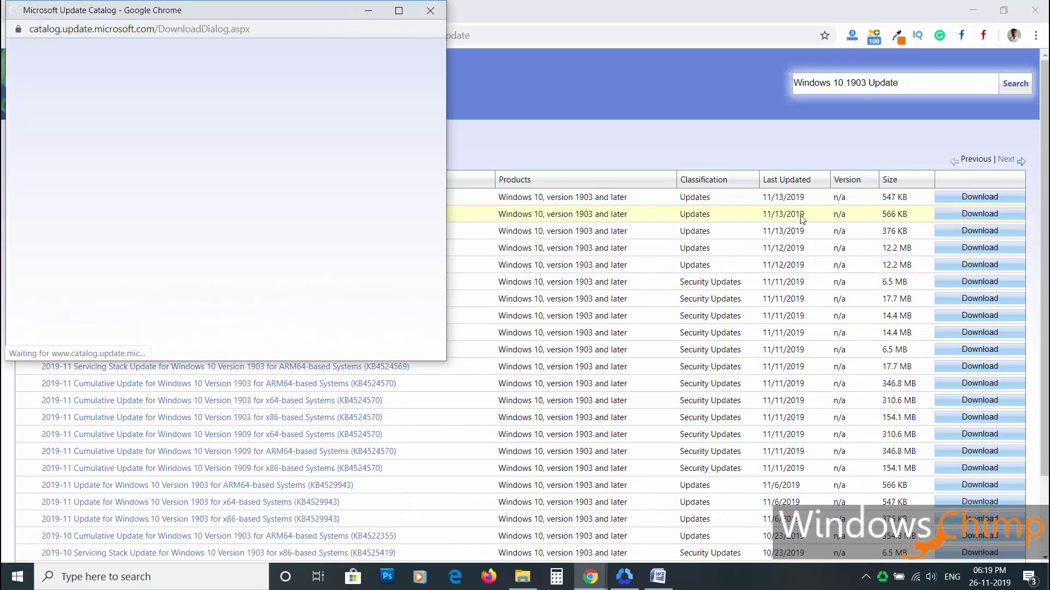
click(167, 129)
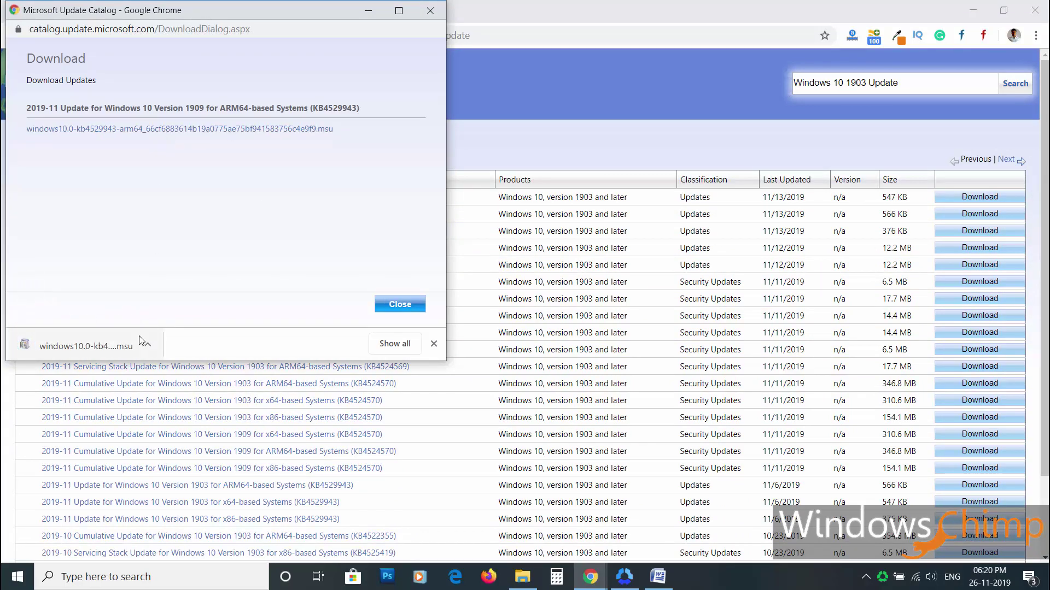
click(87, 347)
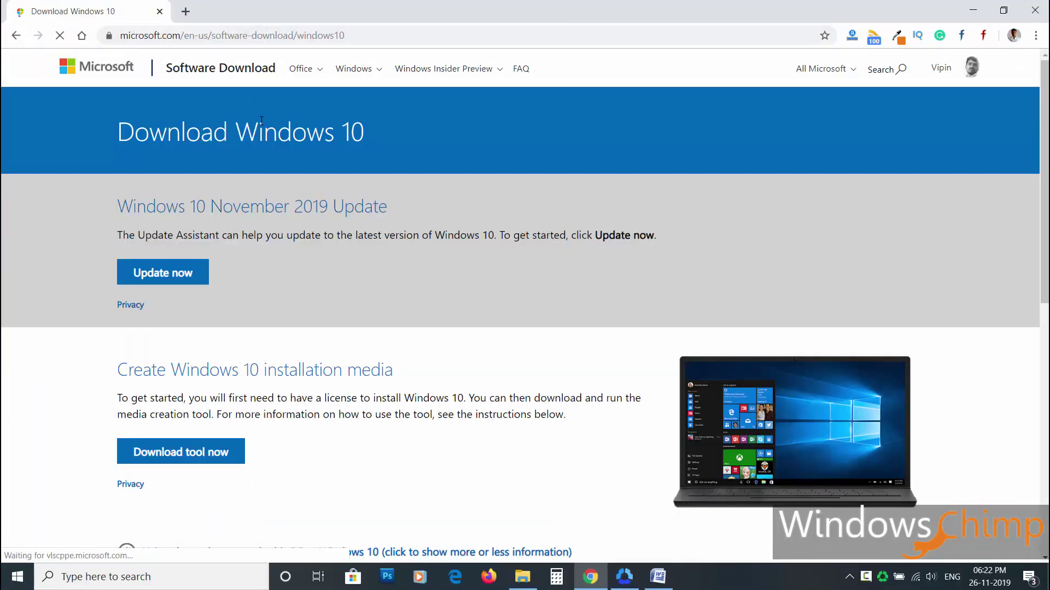
scroll(187, 438, down, 2)
Start downloading the media creation tool from the Download Windows 10 page.
click(164, 315)
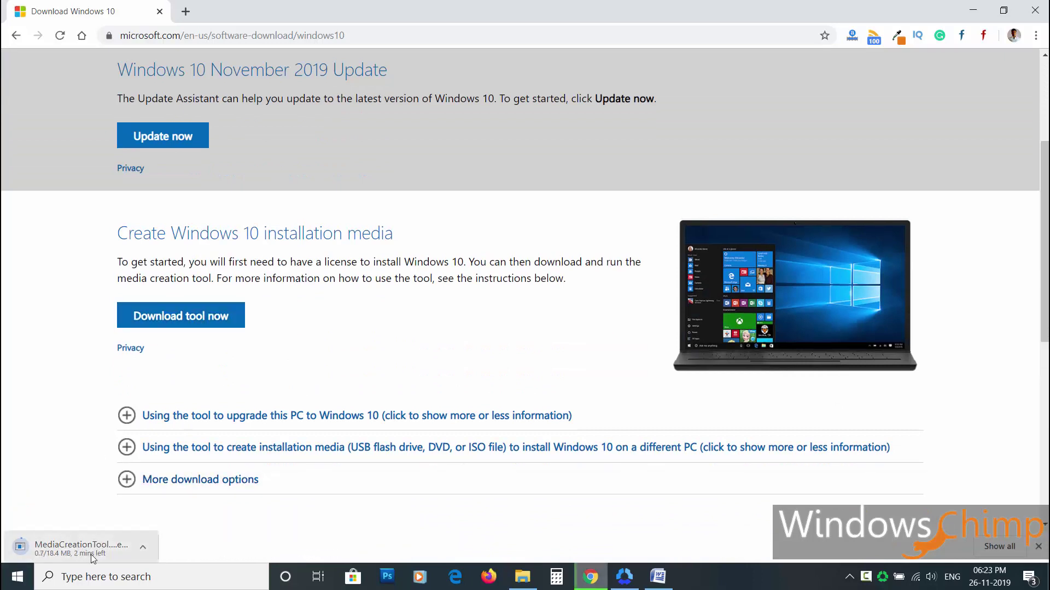
Launch MediaCreationTool, grant UAC permission and accept the license terms.
click(126, 549)
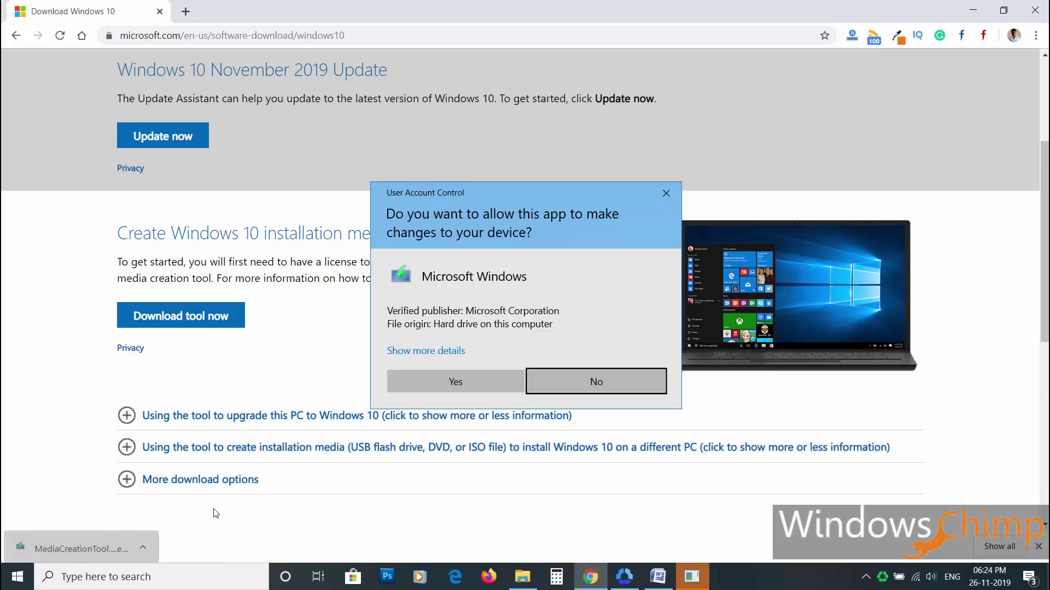
click(465, 381)
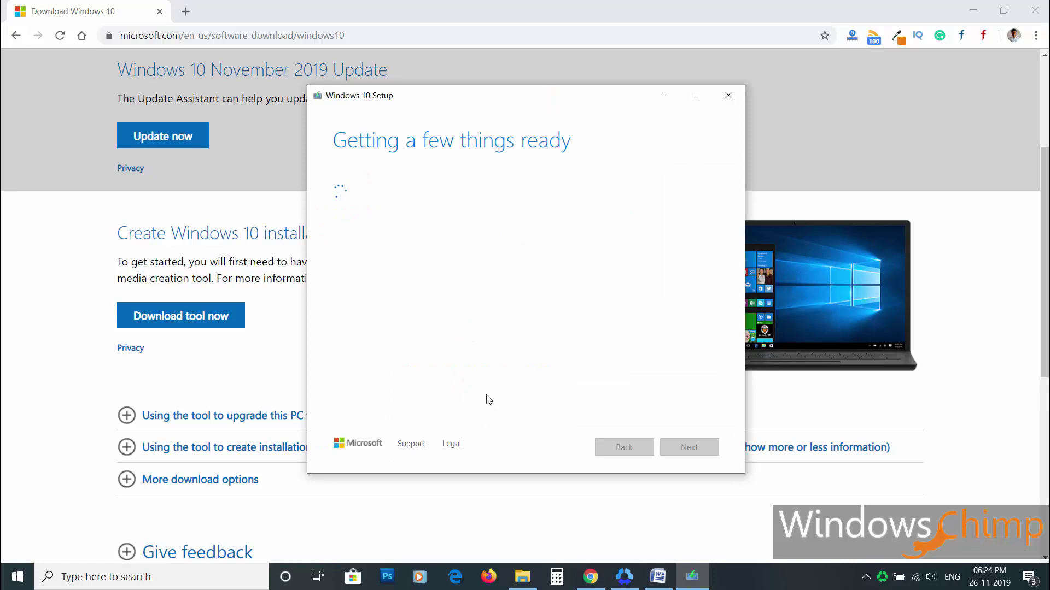
click(693, 447)
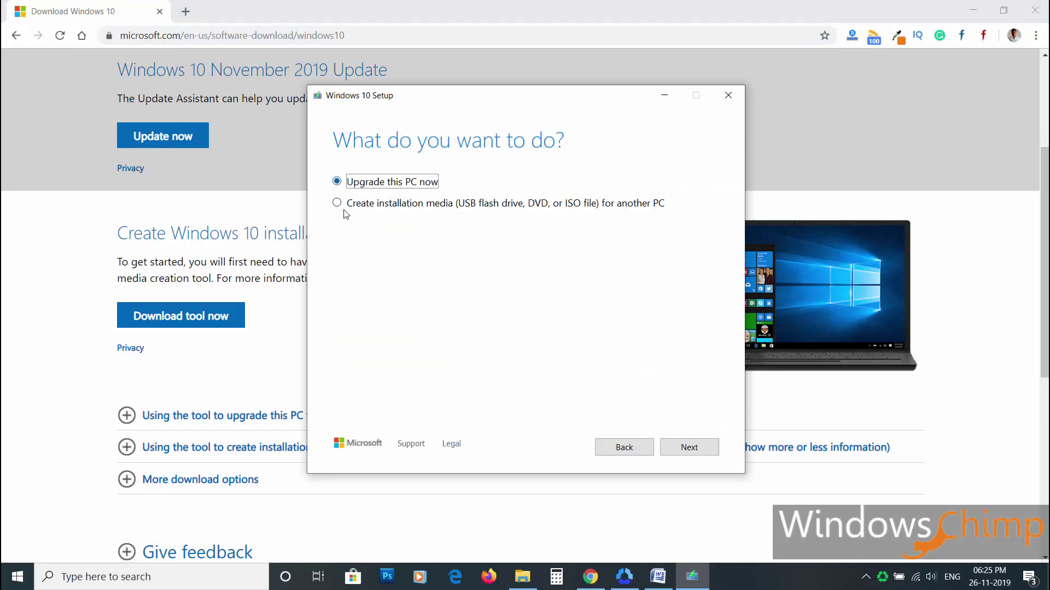
Create installation media for another PC with recommended options on a USB flash drive.
click(337, 205)
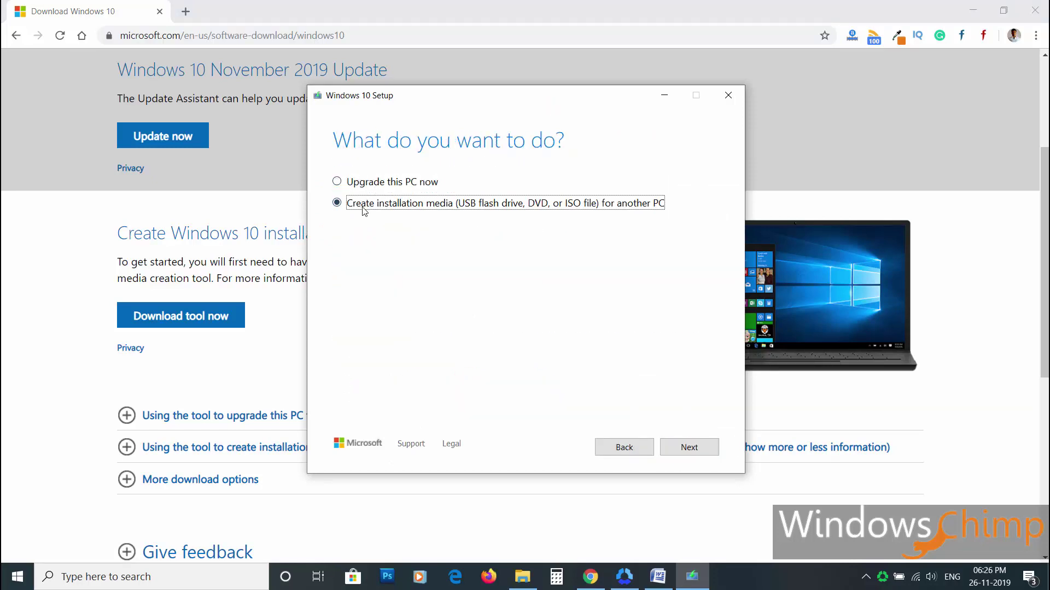
click(693, 451)
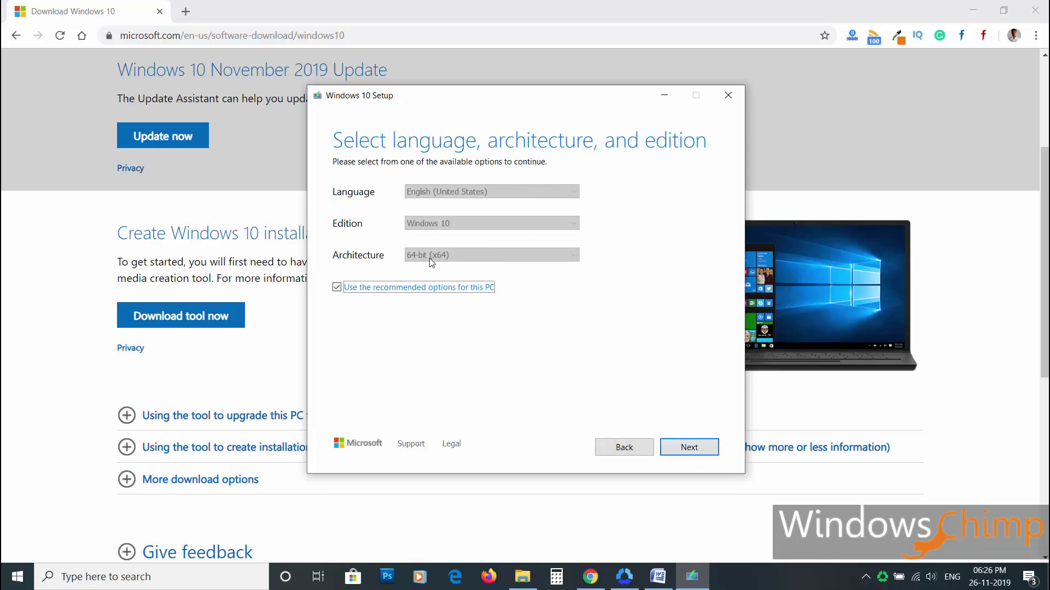
click(688, 447)
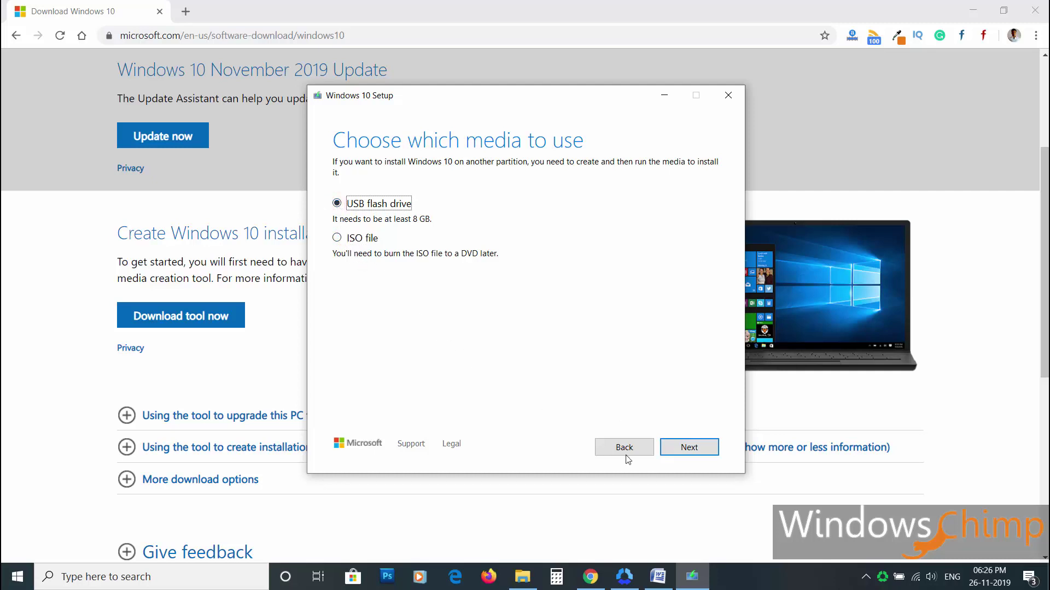
click(690, 448)
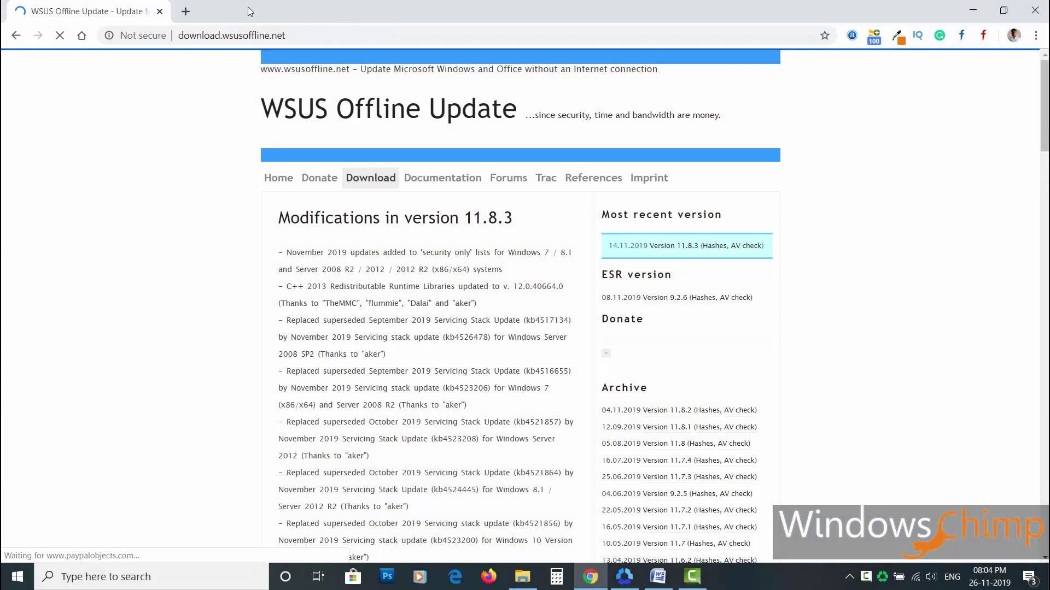
scroll(734, 159, down, 1)
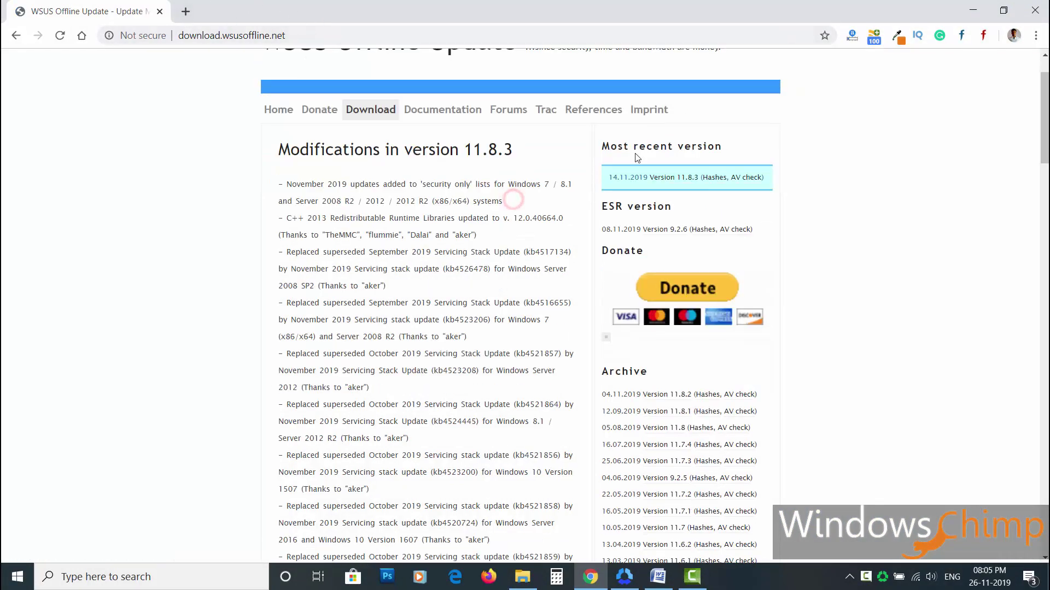
Download WSUS Offline 11.8.3, open its wsusoffline folder and select UpdateGenerator.exe.
click(681, 179)
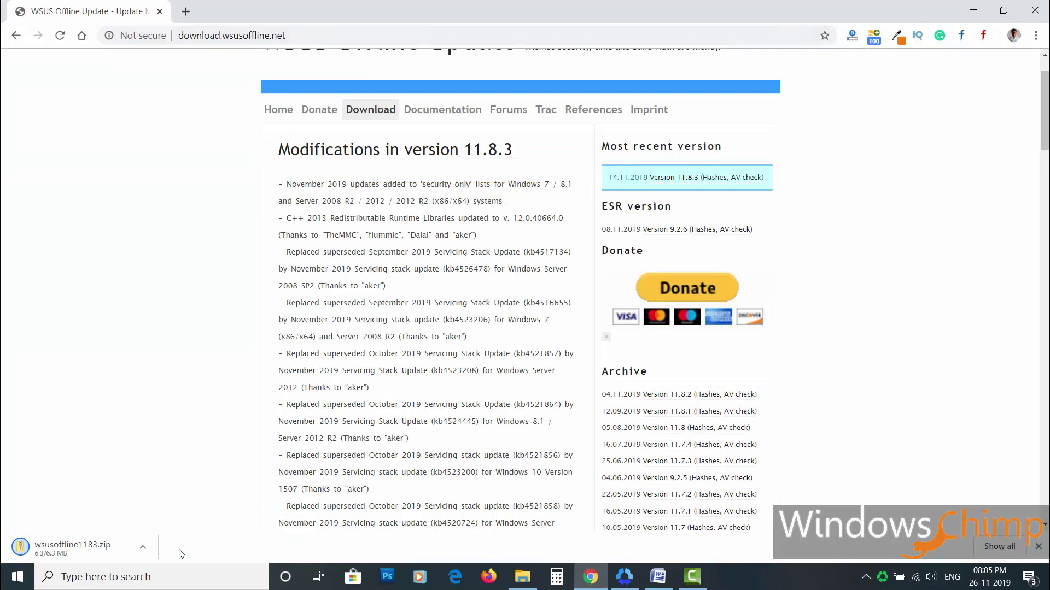
click(81, 549)
double_click(525, 214)
drag(669, 82, 588, 87)
click(463, 382)
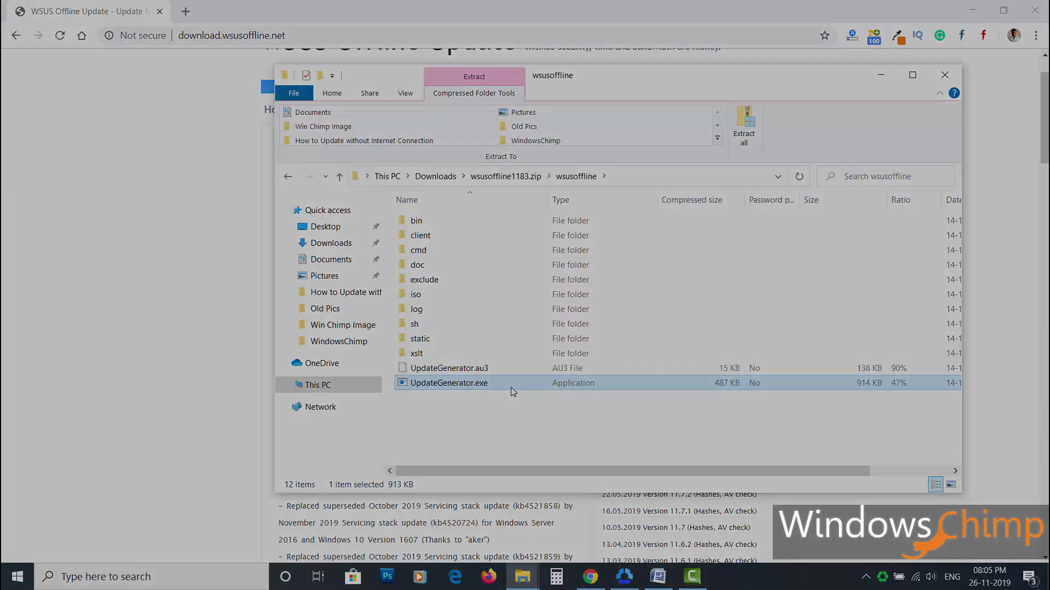